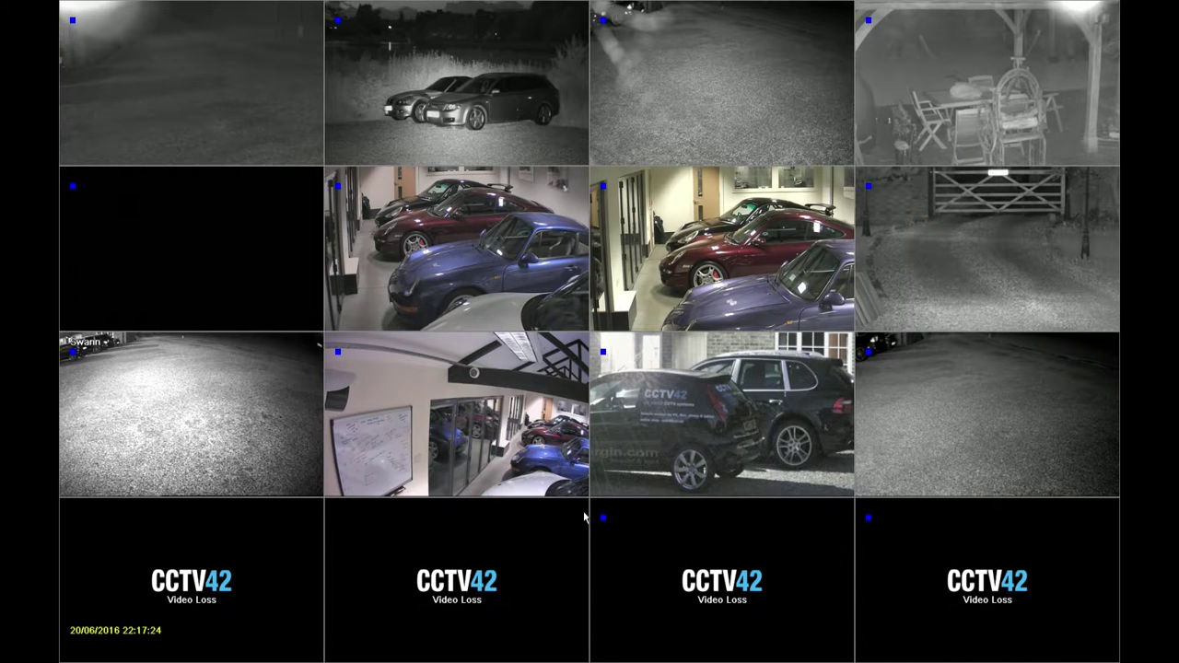
- Show the toolbar over the live camera grid and open the Main Menu from it
click(346, 507)
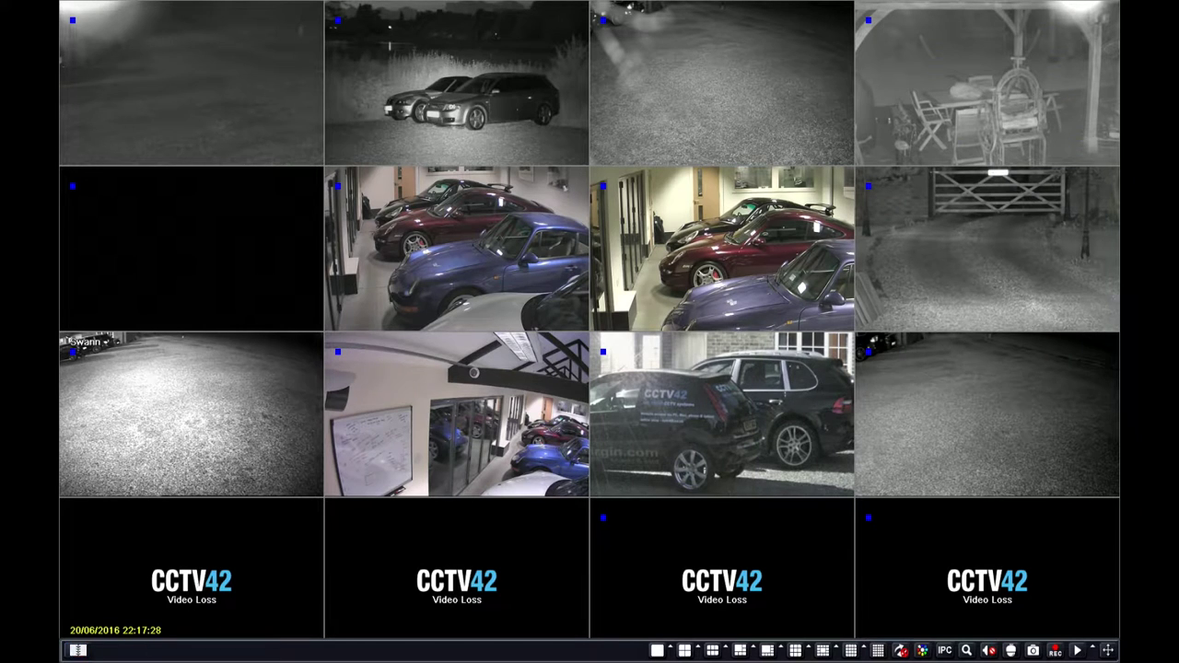
click(77, 650)
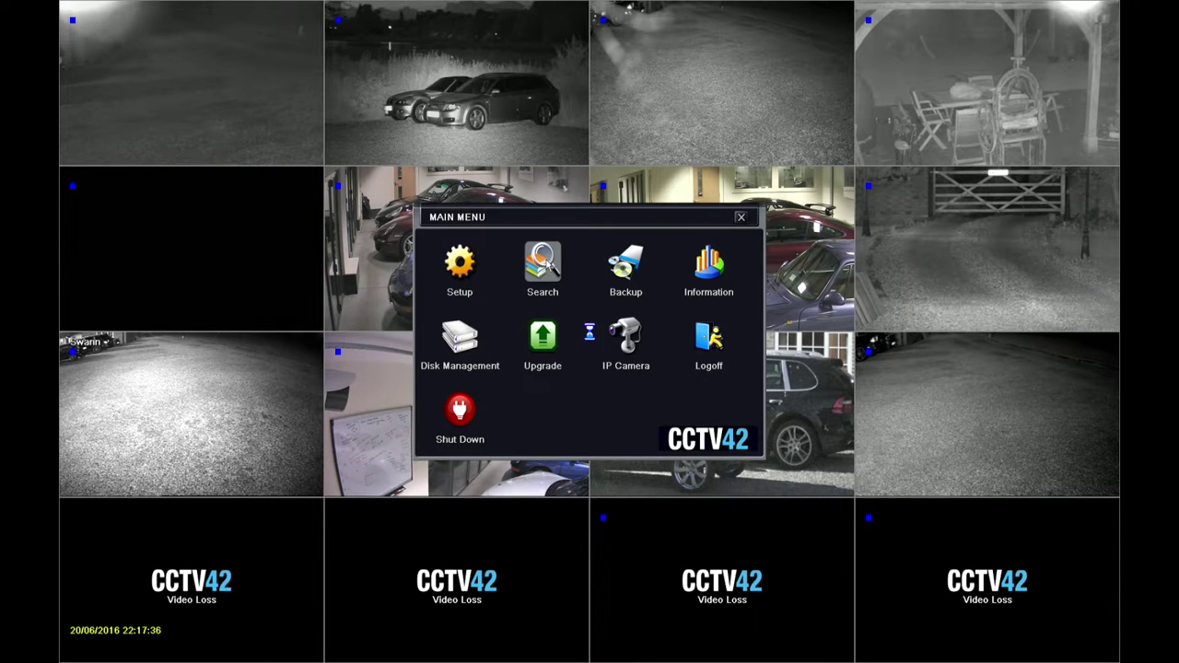
- Open Search and look up recordings for 13/06/2016
click(544, 262)
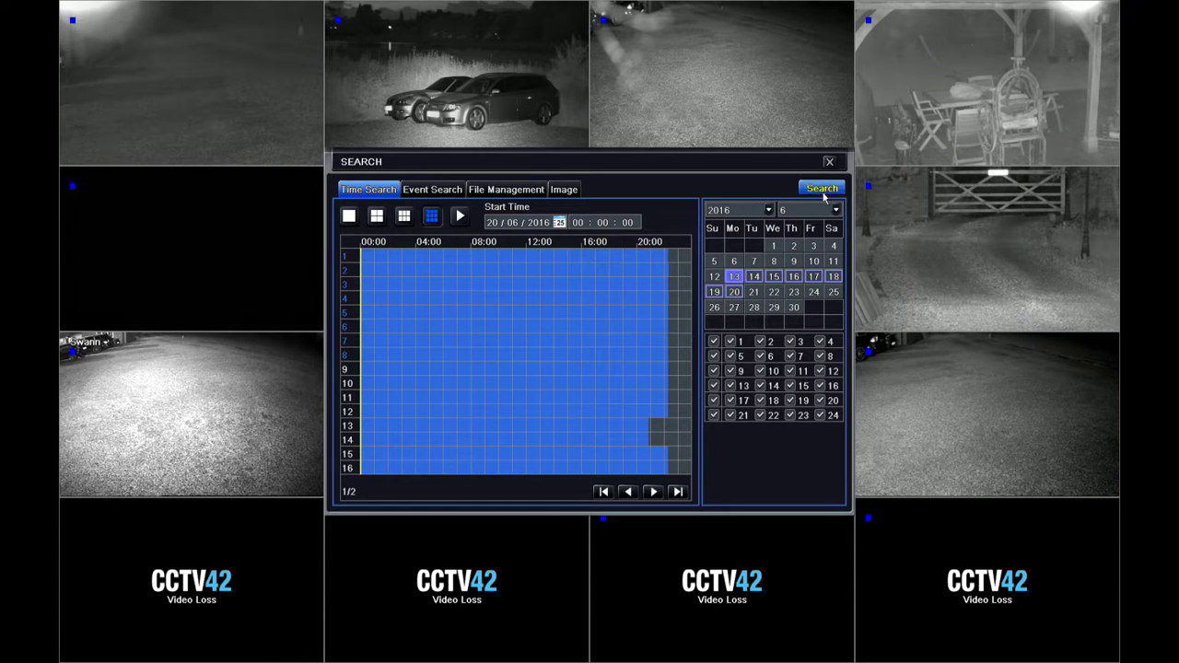
click(822, 188)
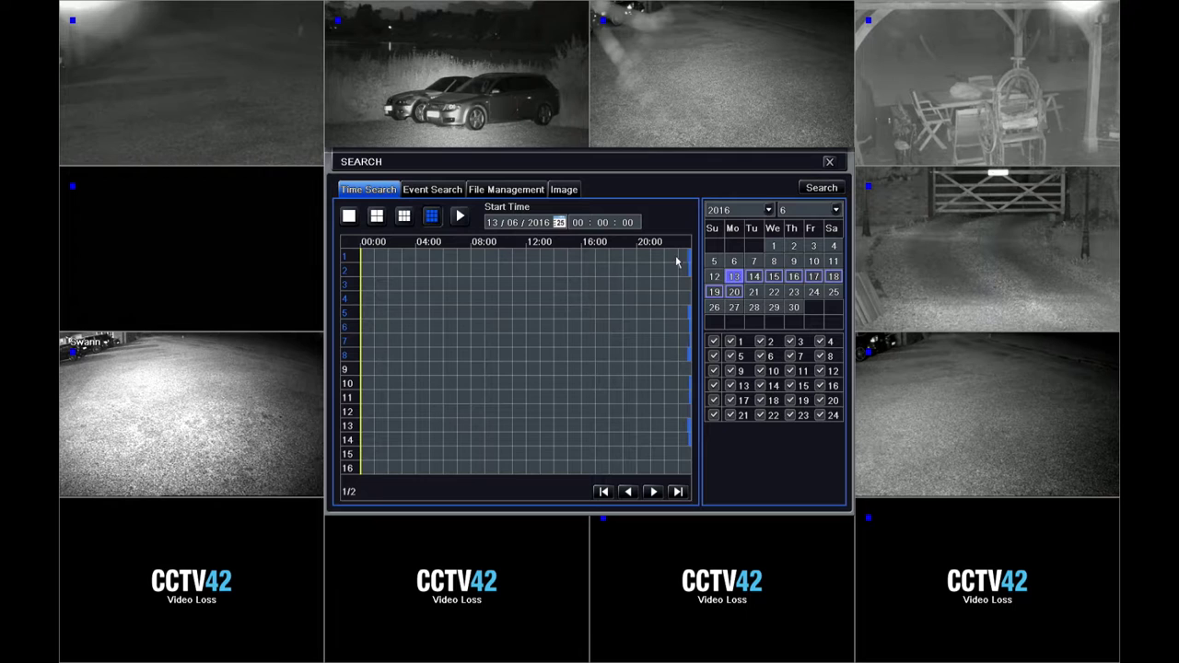
- Look up recordings for 20 June, then for 15/06/2016
click(734, 293)
click(823, 189)
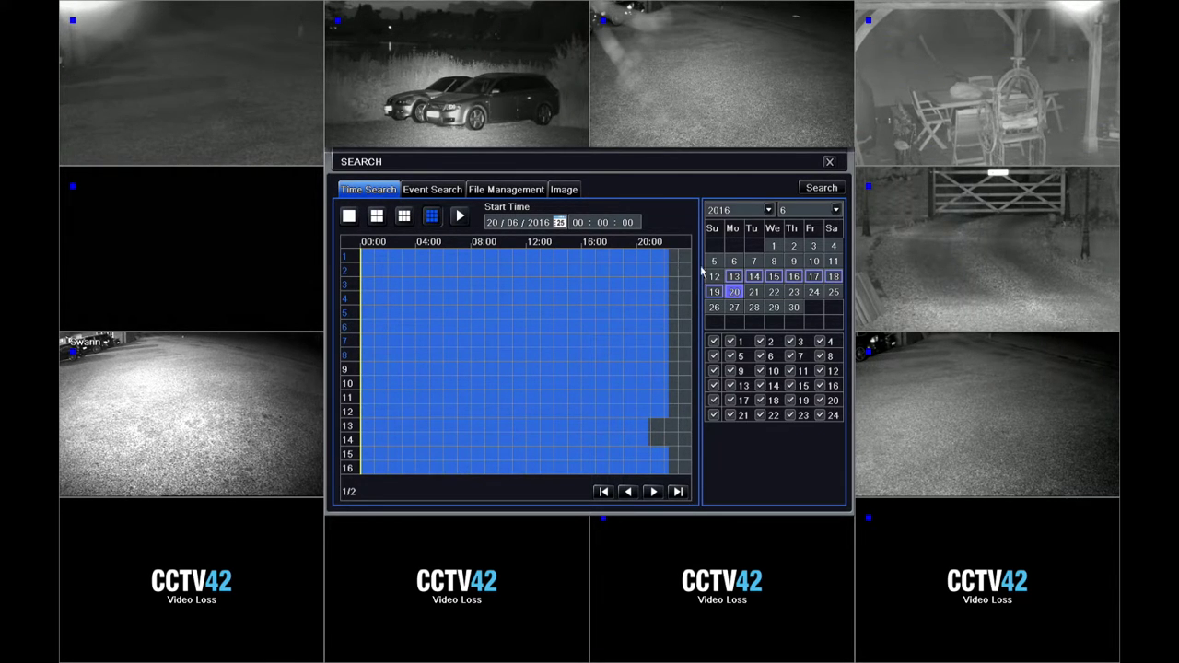
click(774, 278)
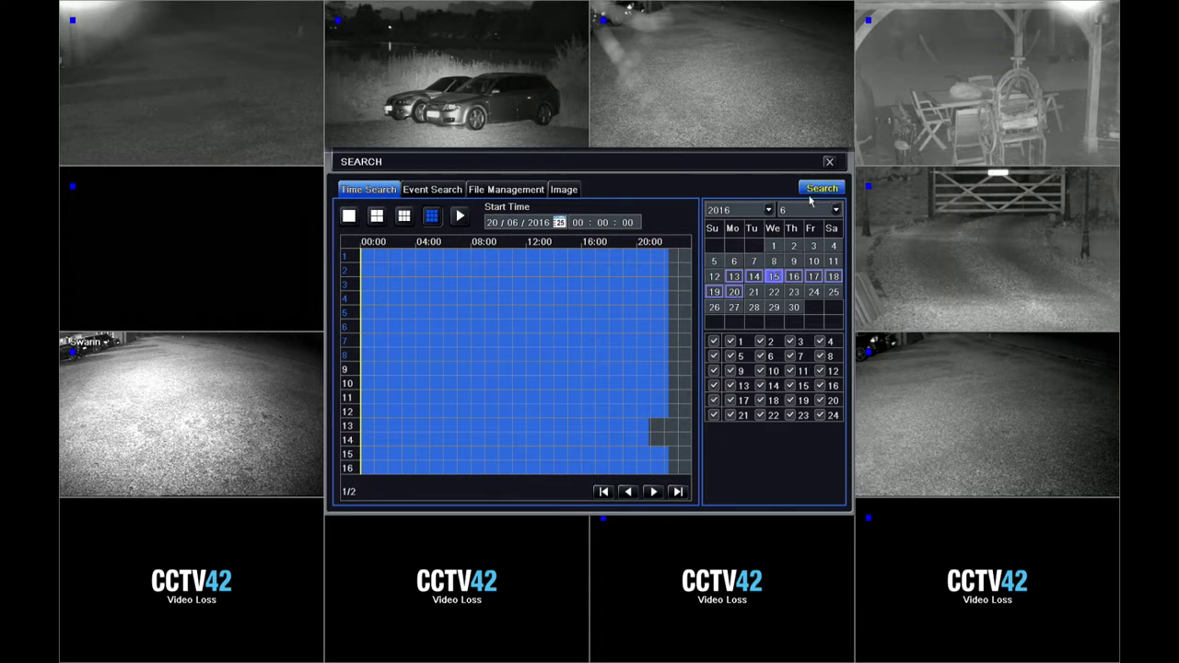
click(818, 190)
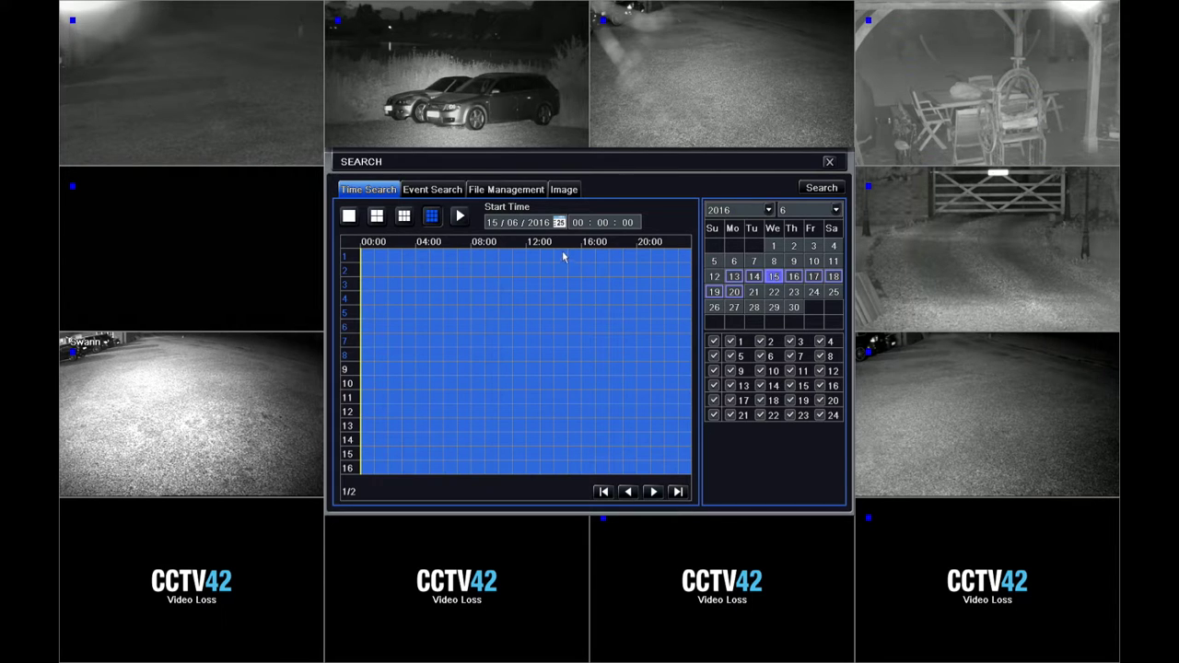
- Set the start time hour to 09 and play back from 09:00
click(577, 222)
click(598, 317)
click(614, 297)
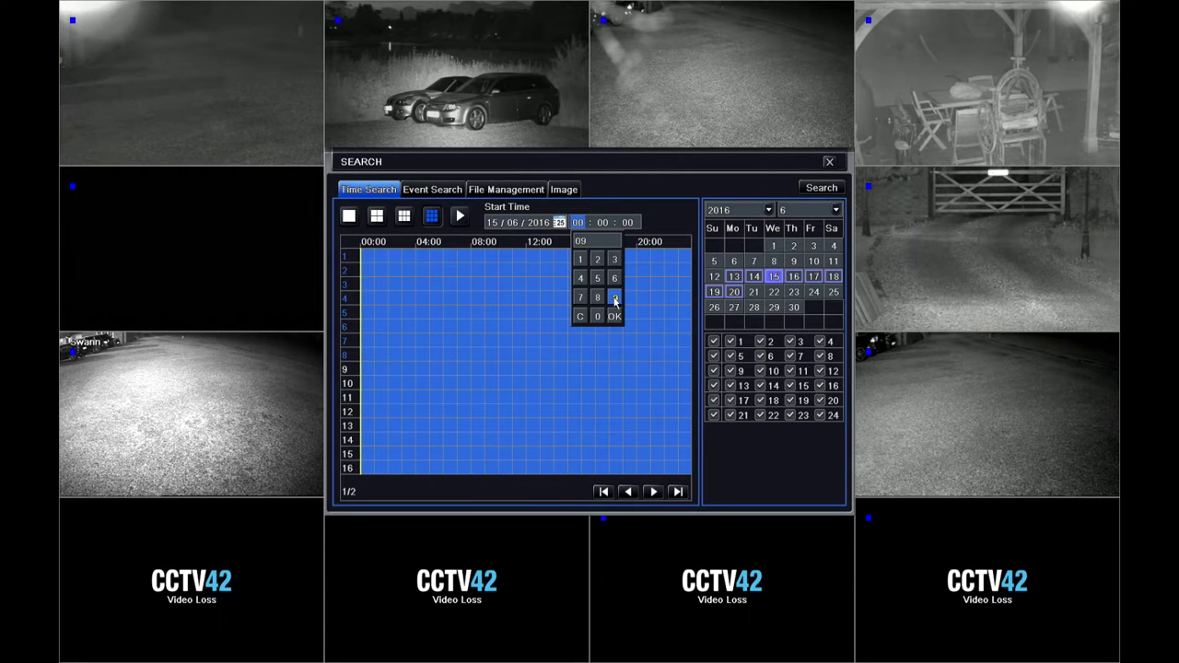
click(614, 316)
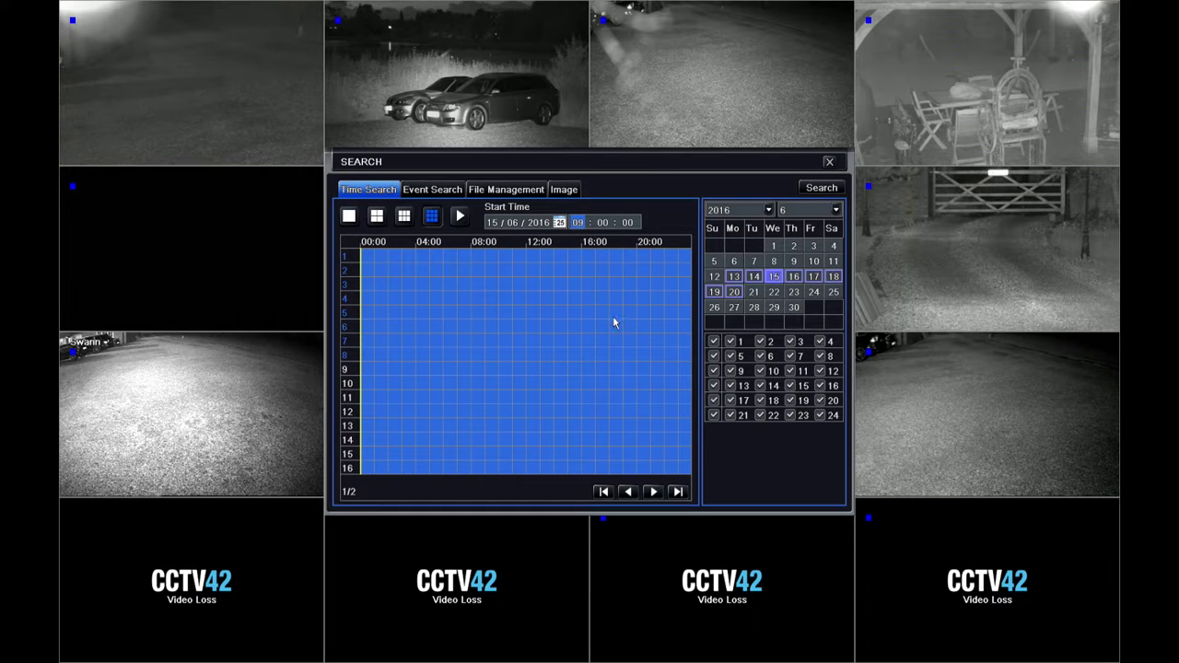
click(459, 218)
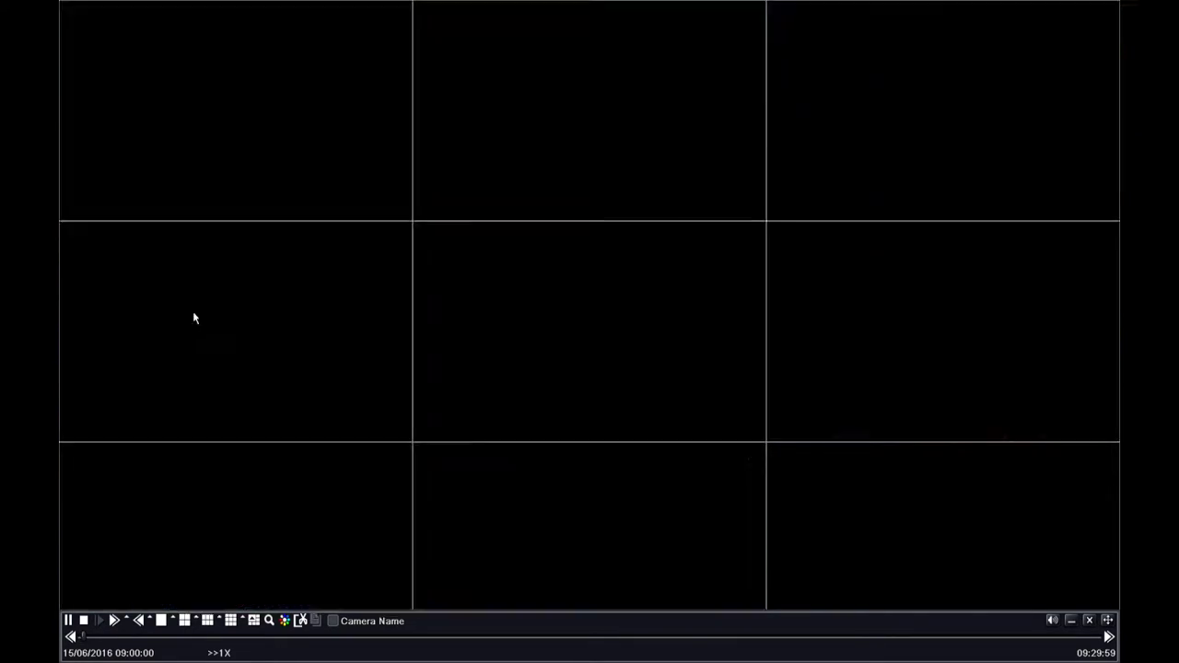
- View the pergola camera full screen, then return to the nine-camera grid
double_click(194, 317)
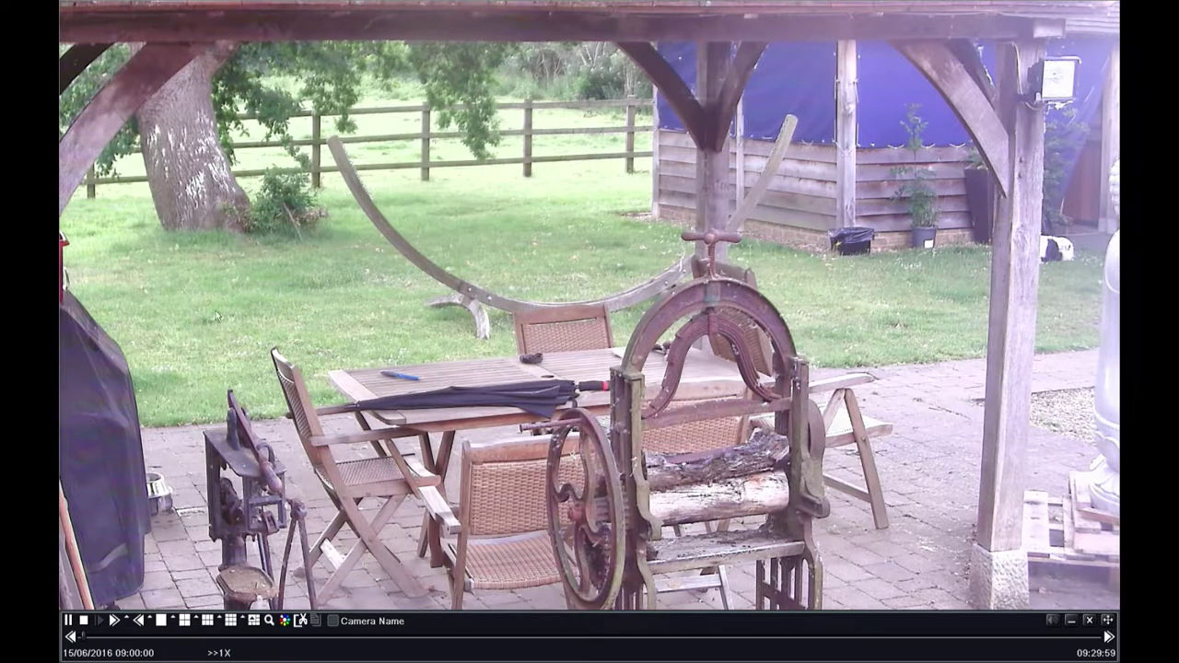
double_click(383, 232)
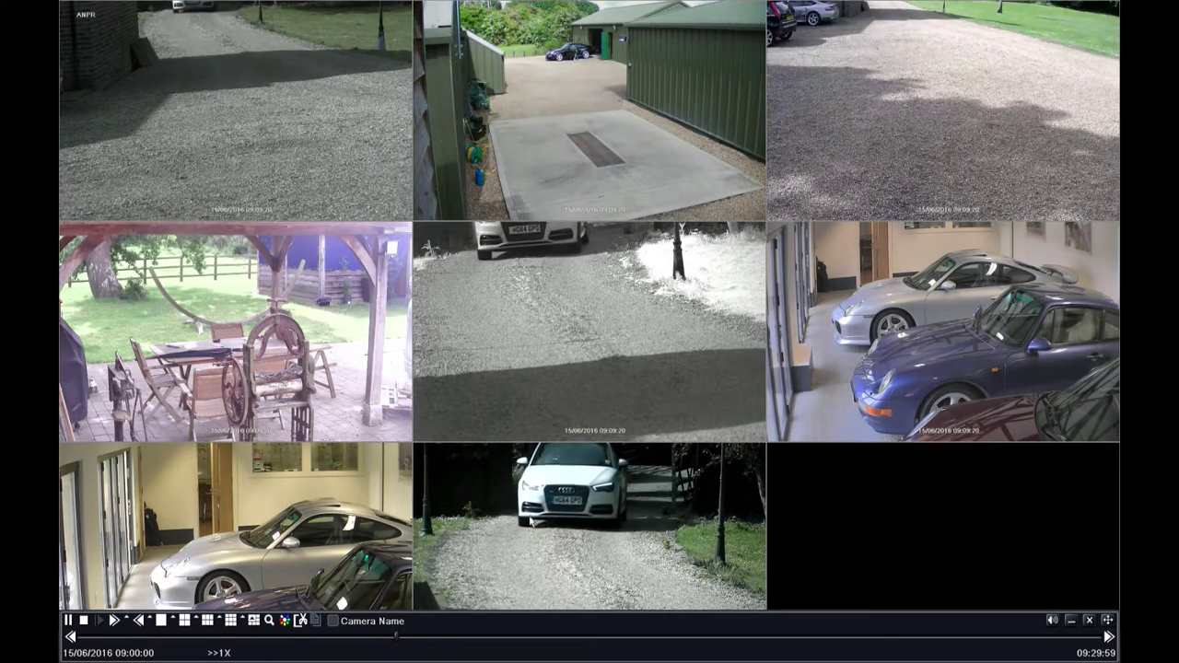
- Bring the centre driveway camera up full screen
double_click(525, 477)
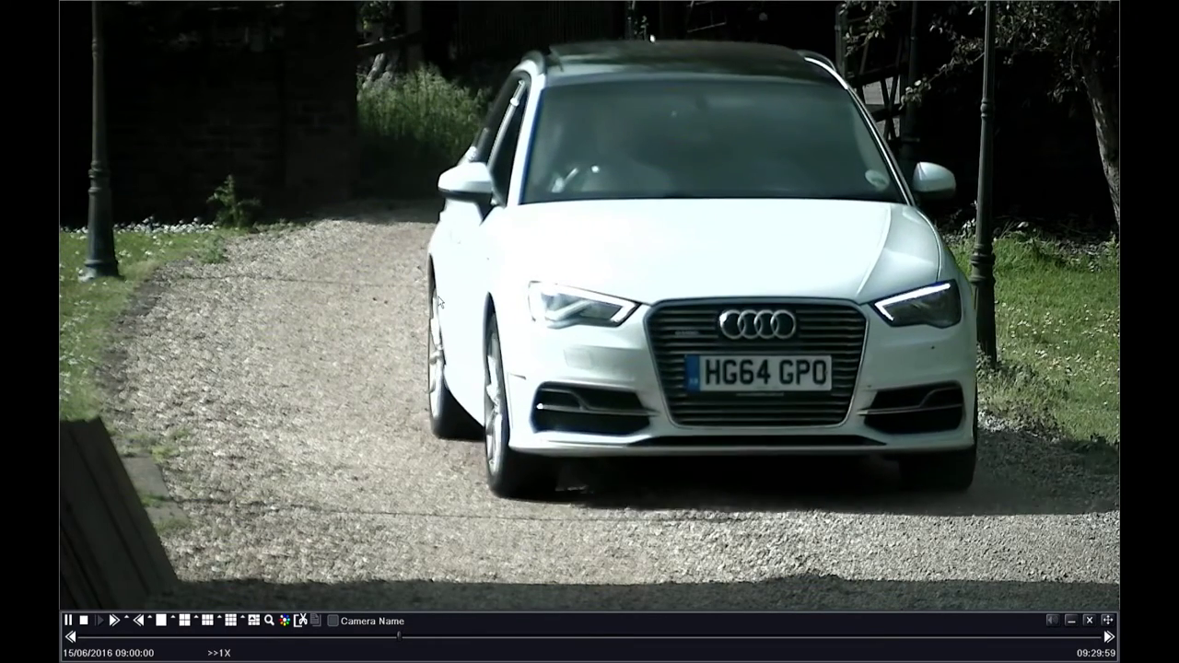
double_click(439, 300)
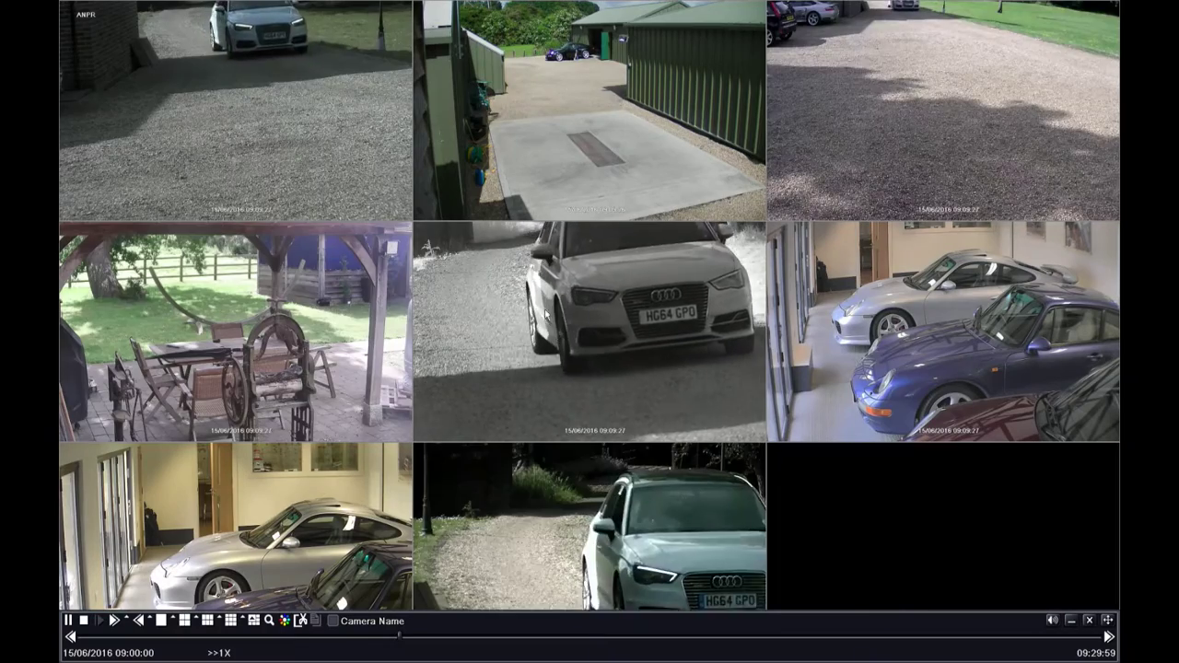
double_click(538, 300)
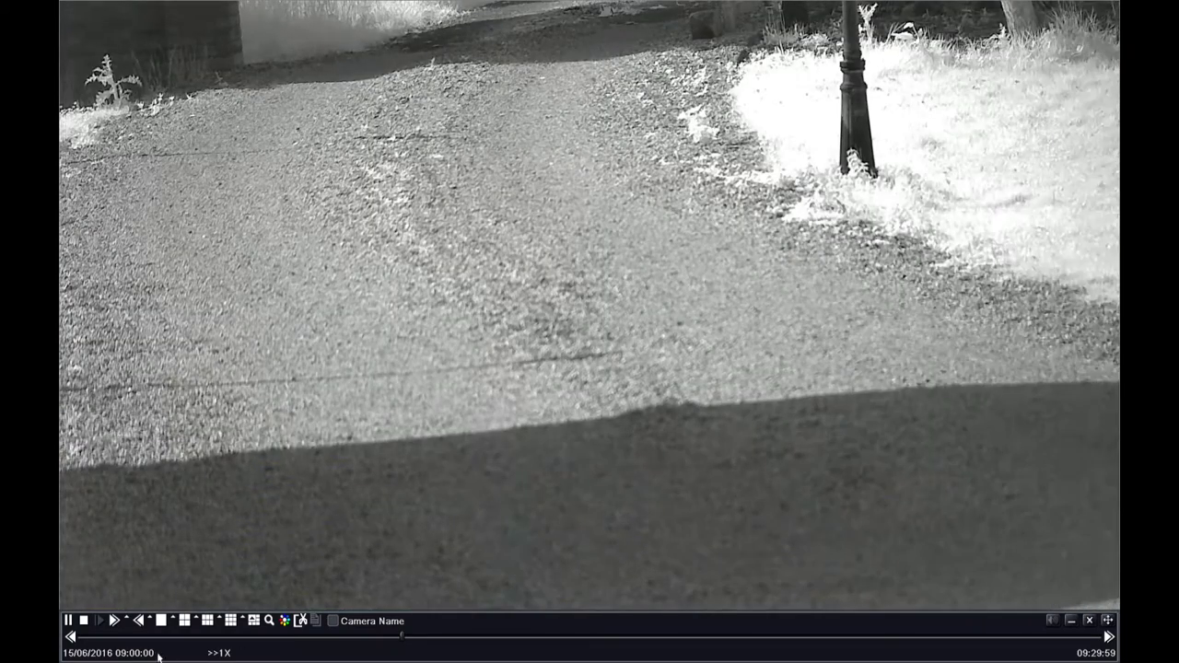
- Rewind at 8x, pause and frame-step three times to freeze the Audi's plate, then close playback
click(138, 621)
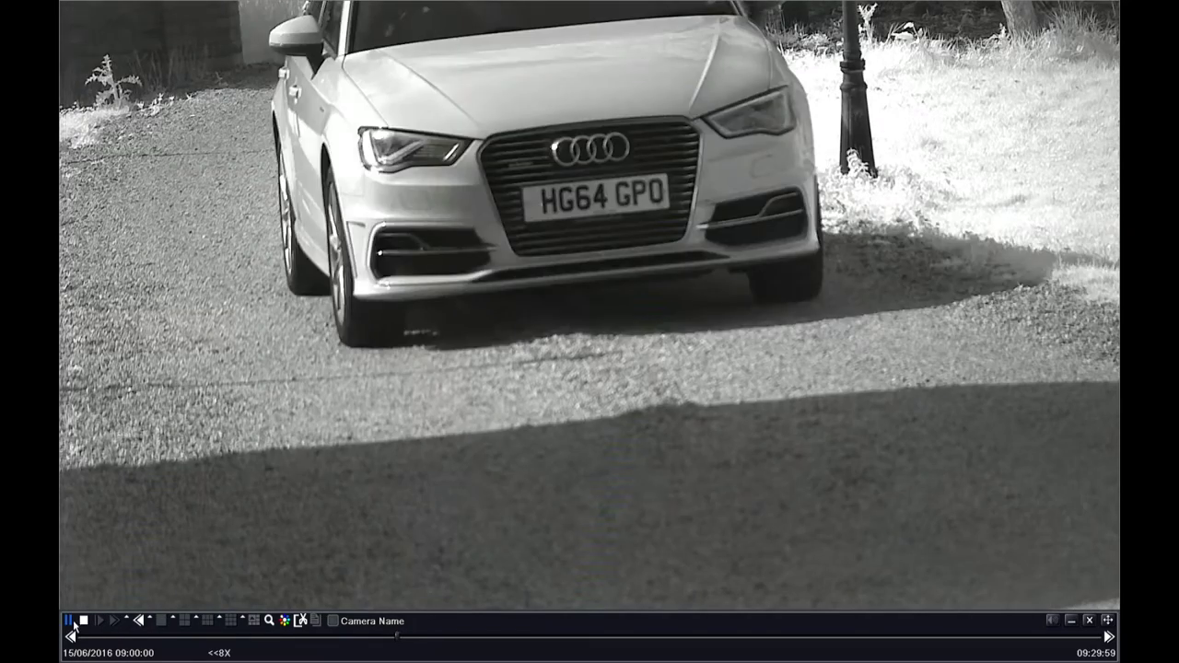
click(69, 620)
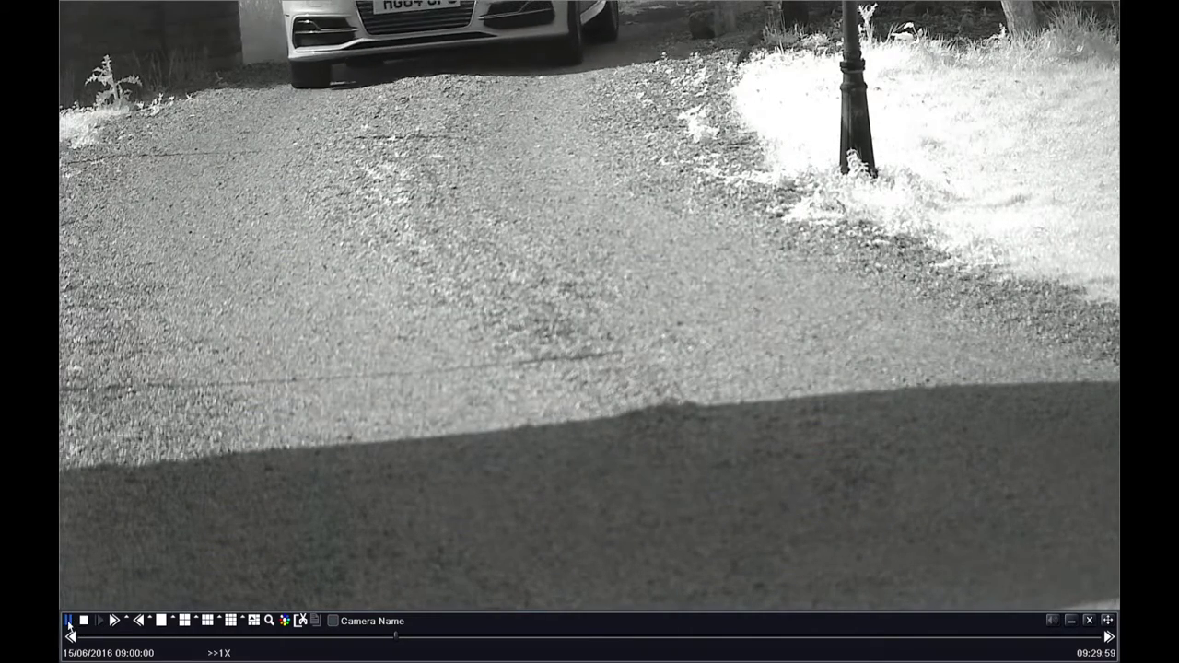
click(68, 622)
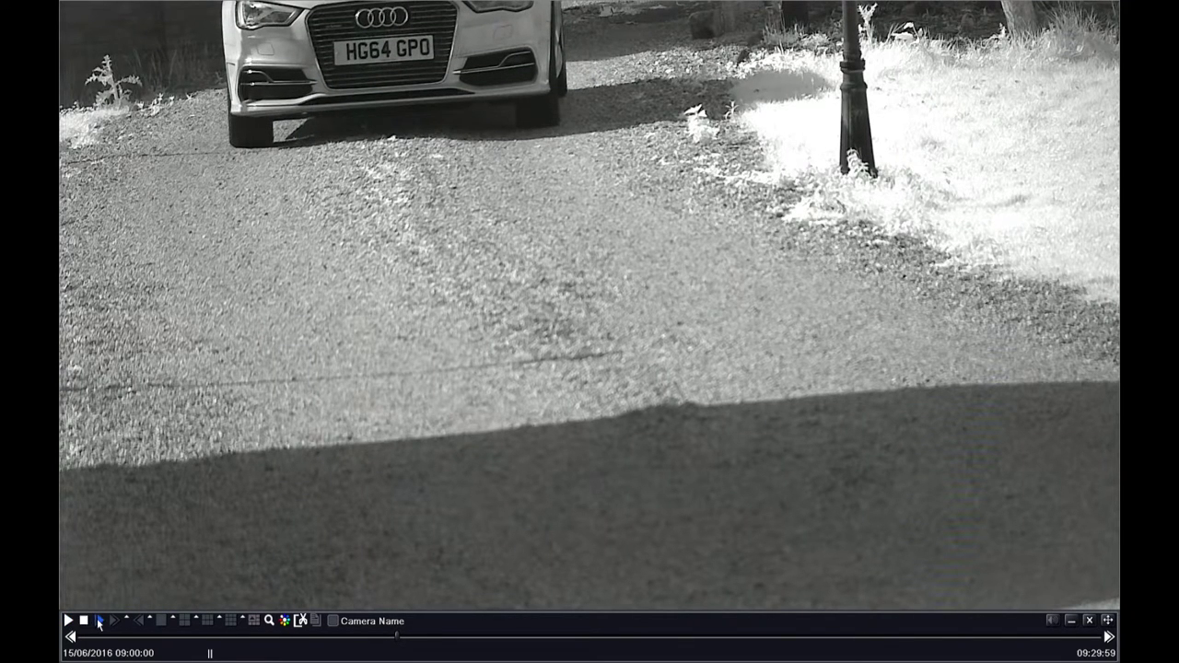
click(100, 622)
click(99, 622)
click(100, 622)
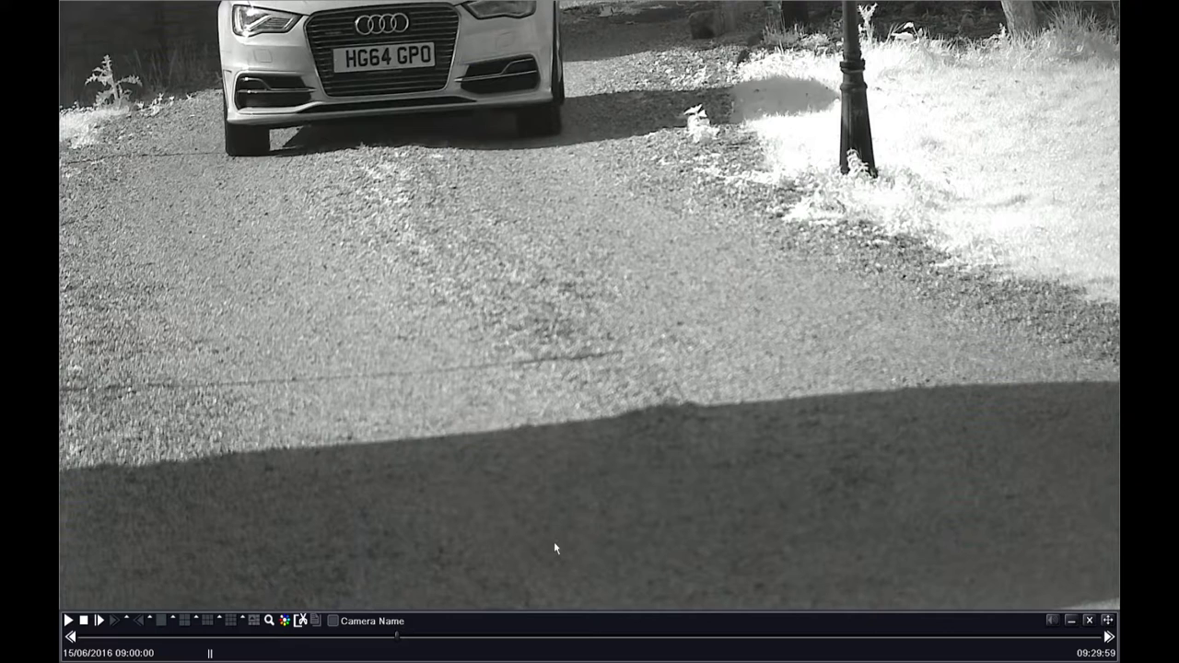
click(1089, 622)
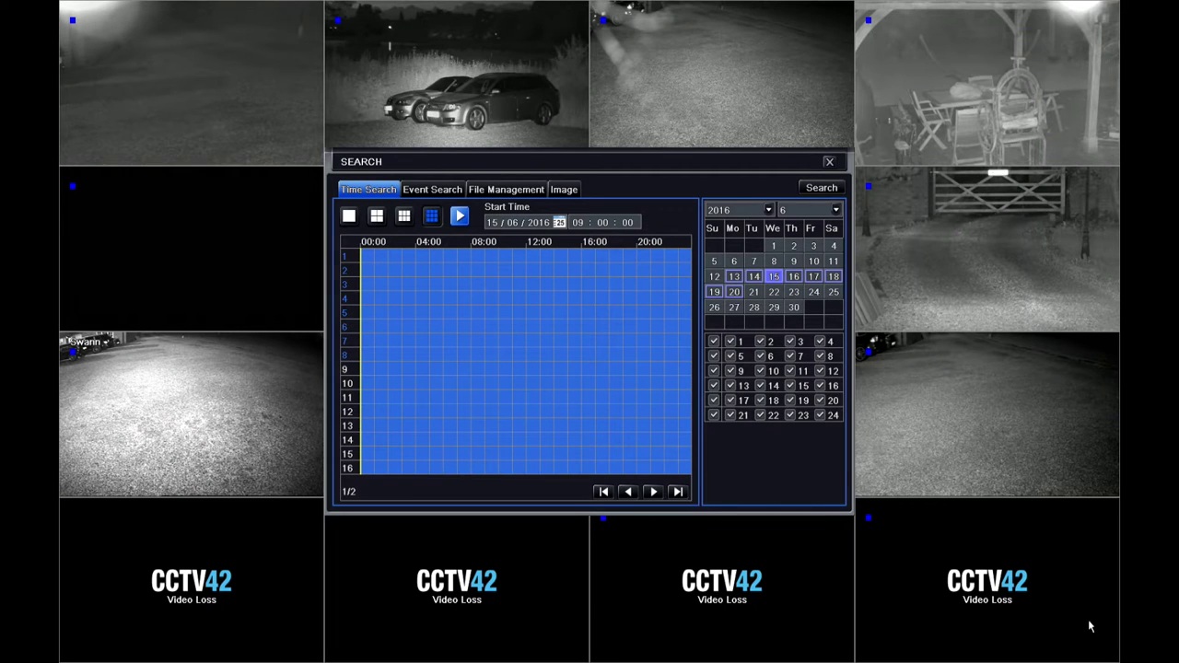
- In Event Search, deselect all channels and include only channel 8
click(428, 190)
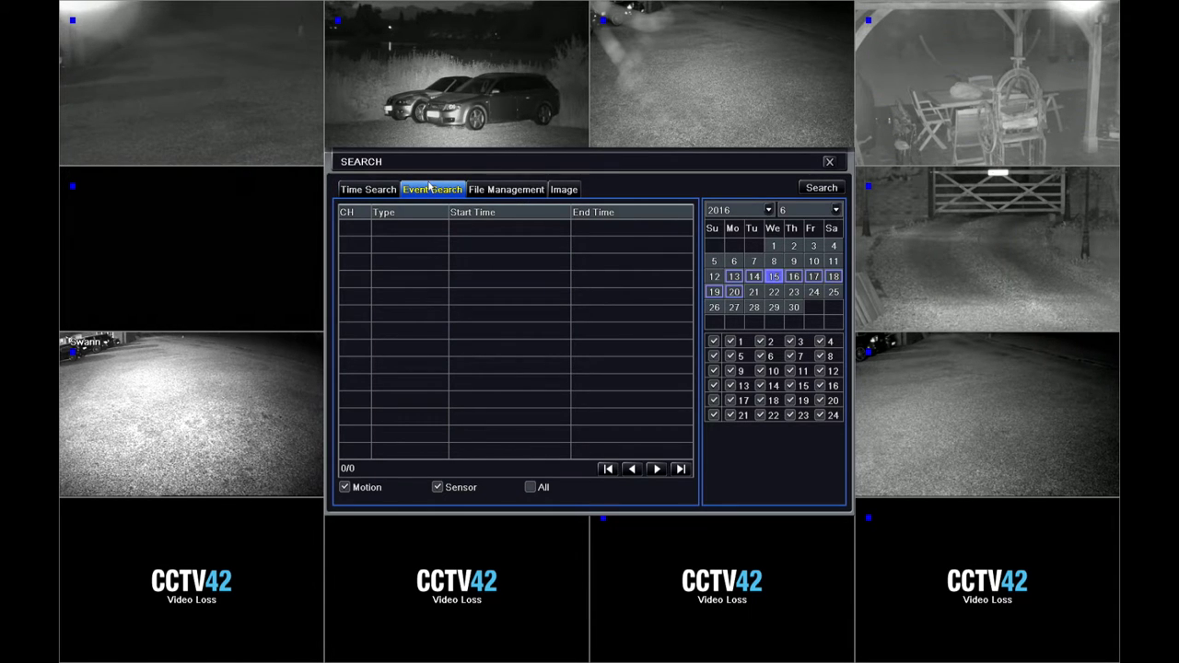
click(713, 341)
click(713, 355)
click(714, 371)
click(714, 385)
click(714, 399)
click(819, 357)
- Search 14 June motion events, go to page 2 and select the 18:00:03 event
click(757, 280)
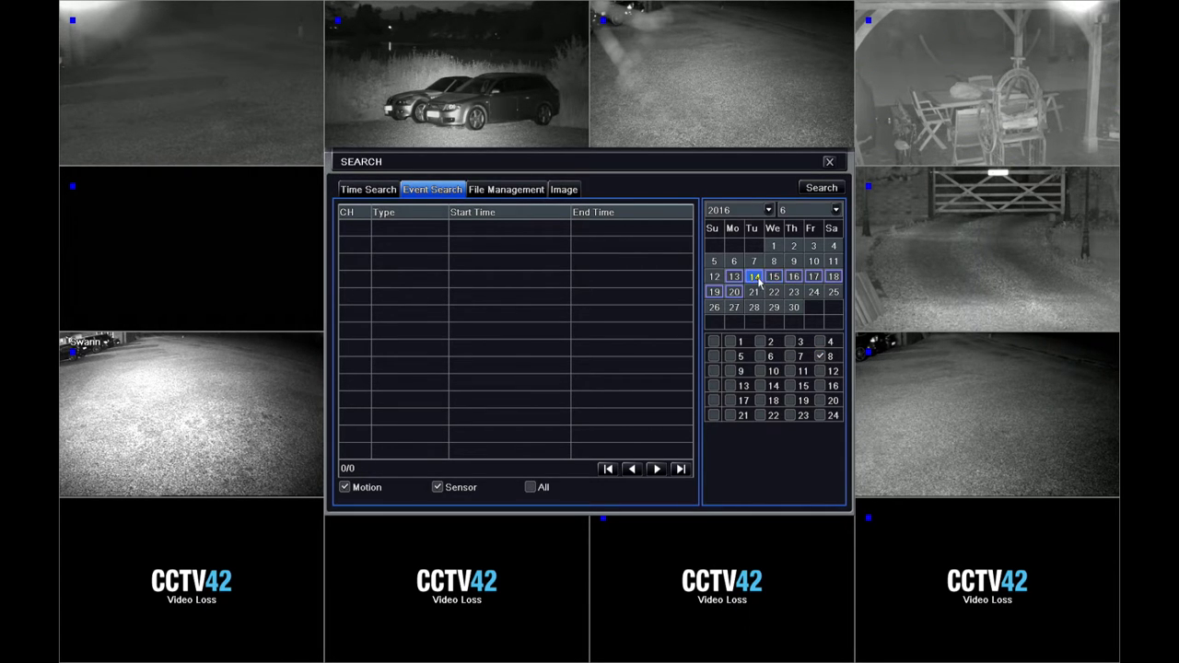
click(815, 190)
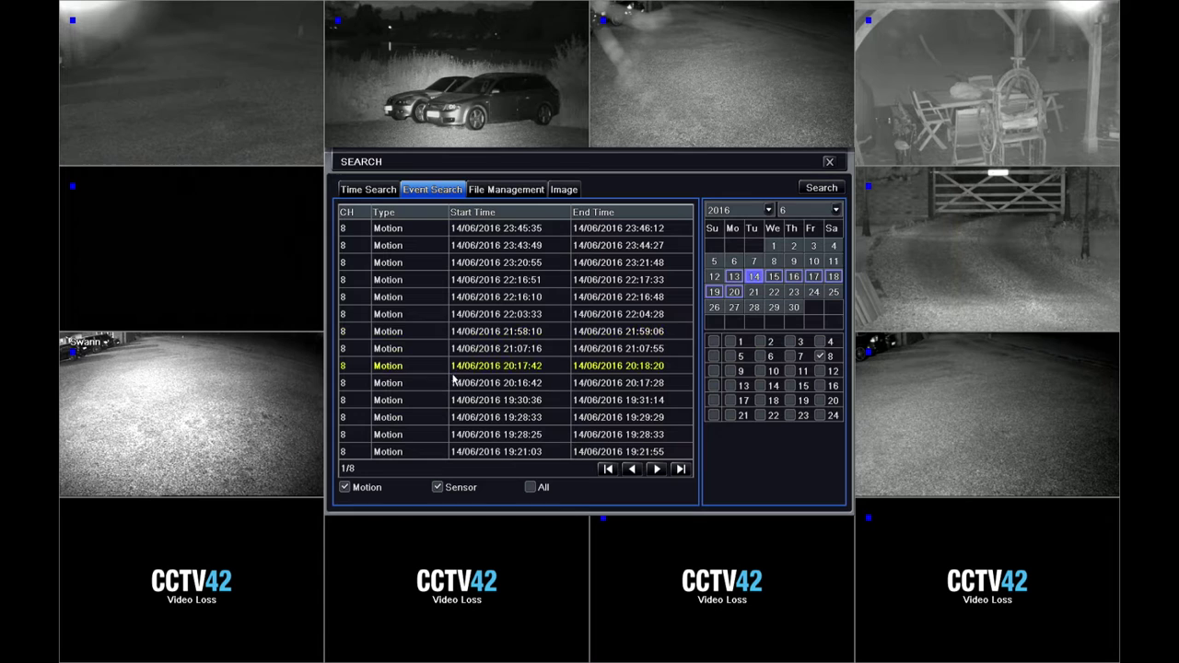
click(655, 470)
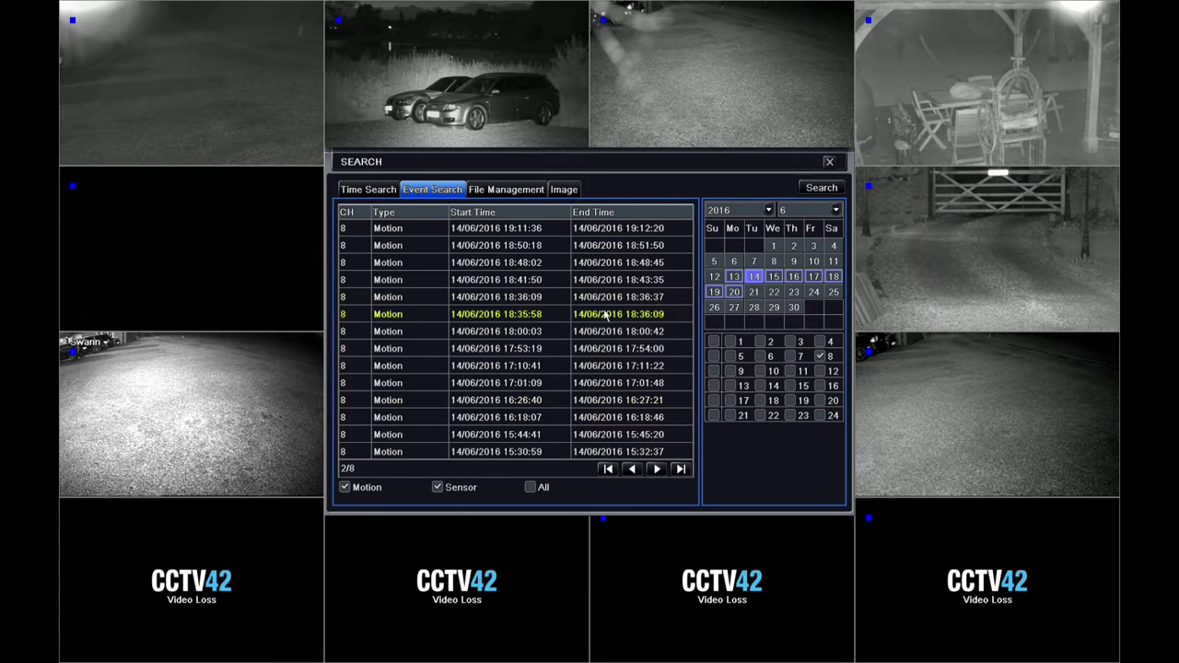
click(497, 336)
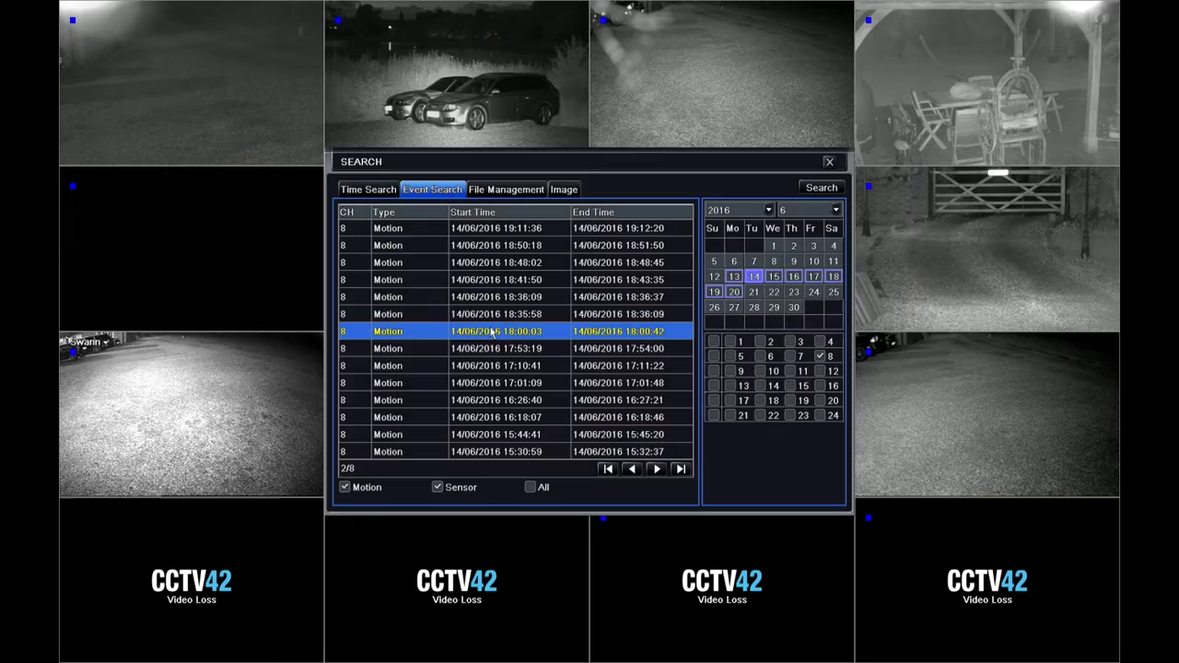
double_click(493, 333)
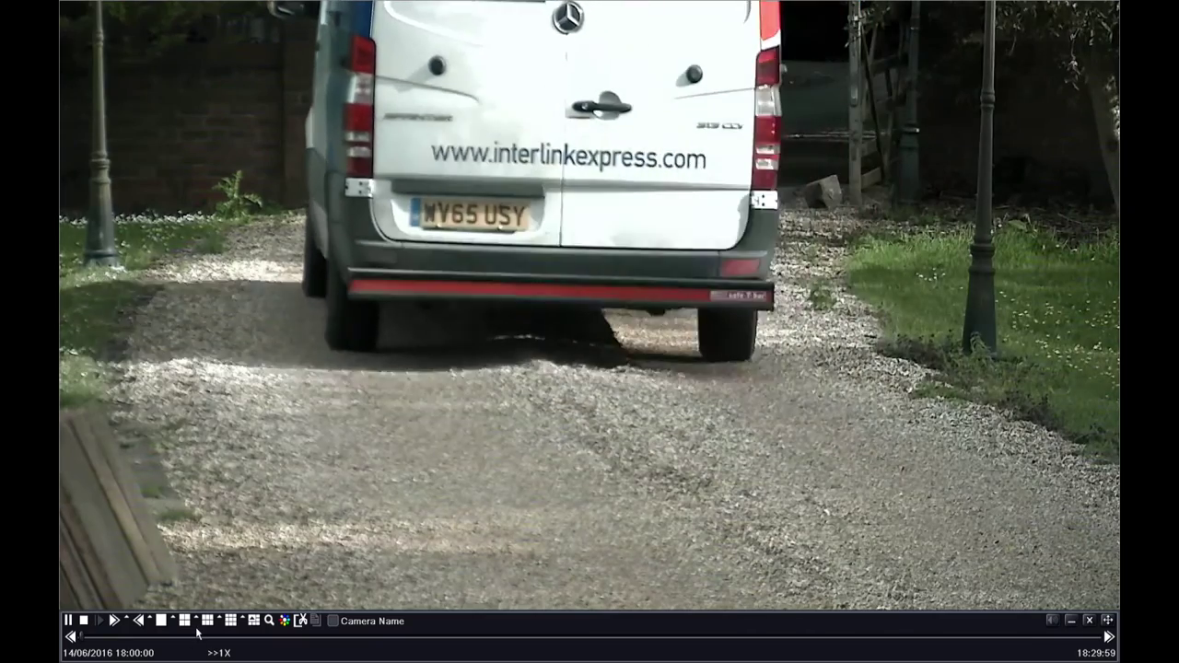
click(70, 621)
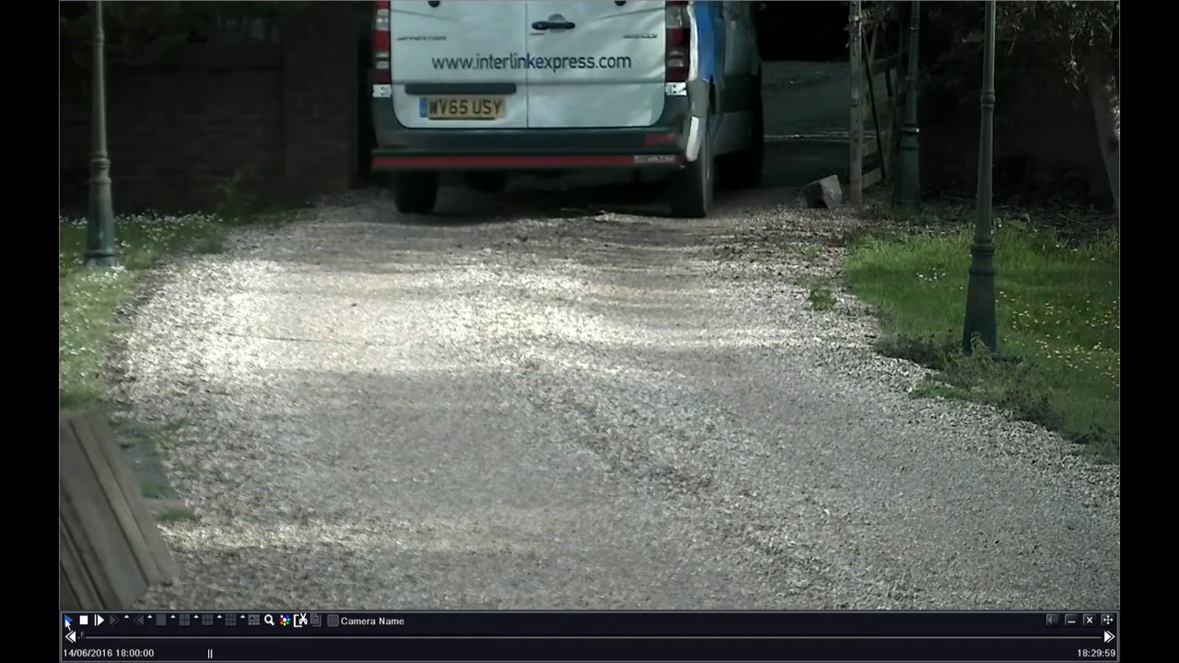
click(68, 622)
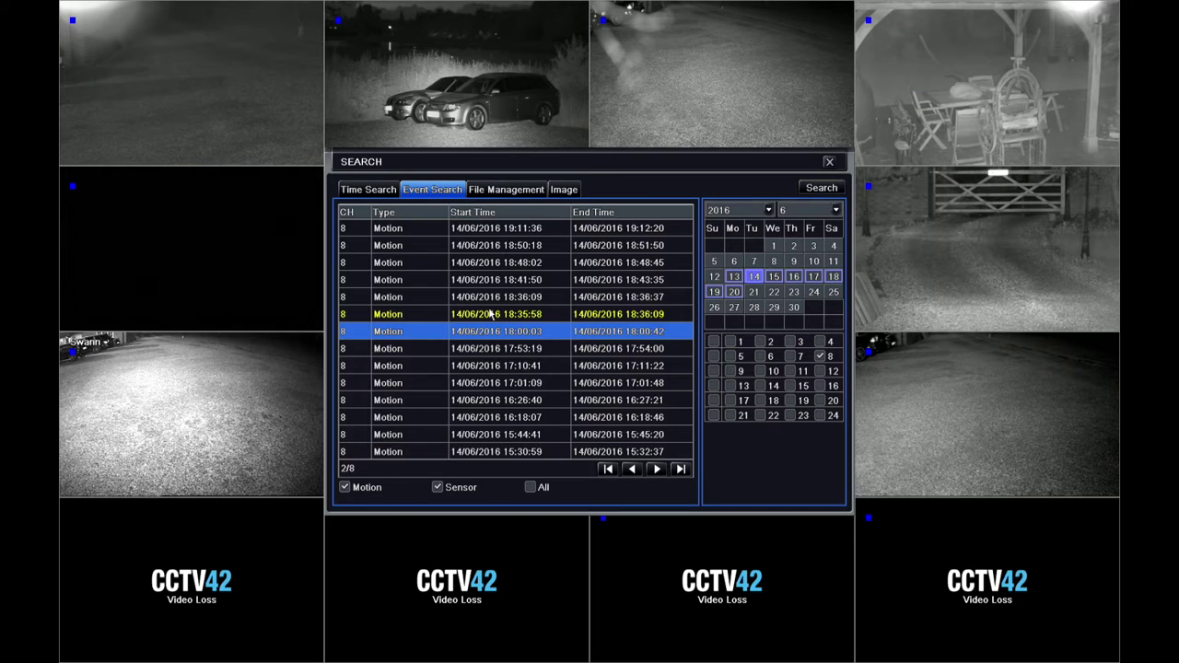
- Play back the 17:53:19 motion event from the Event Search list
double_click(498, 349)
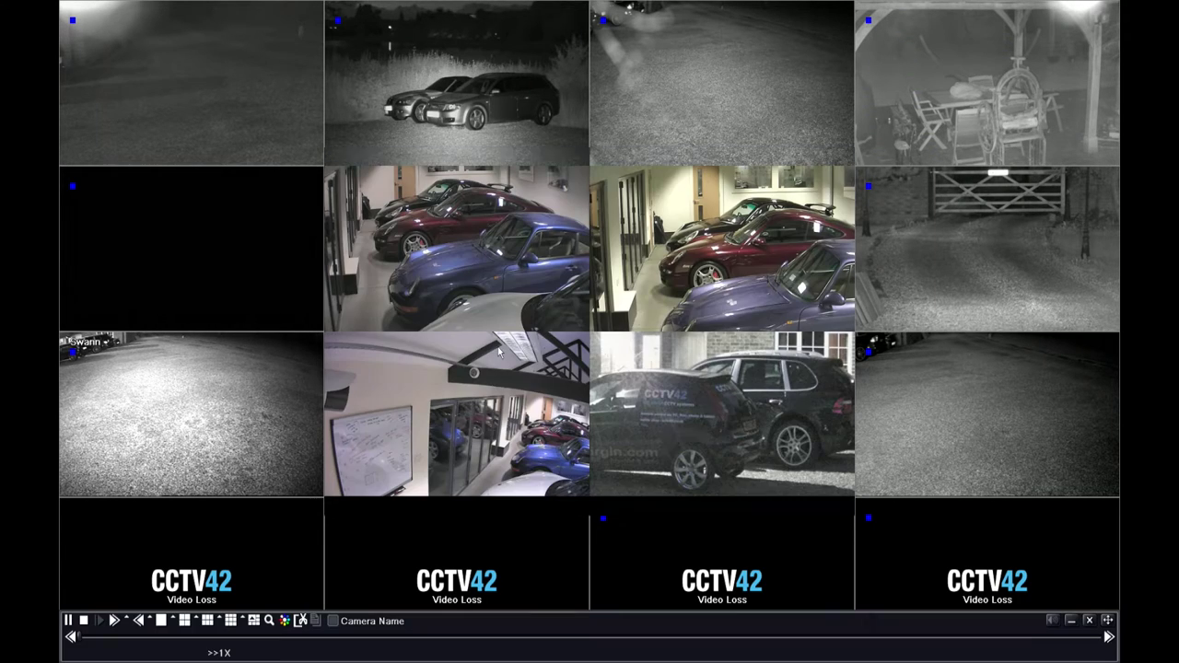